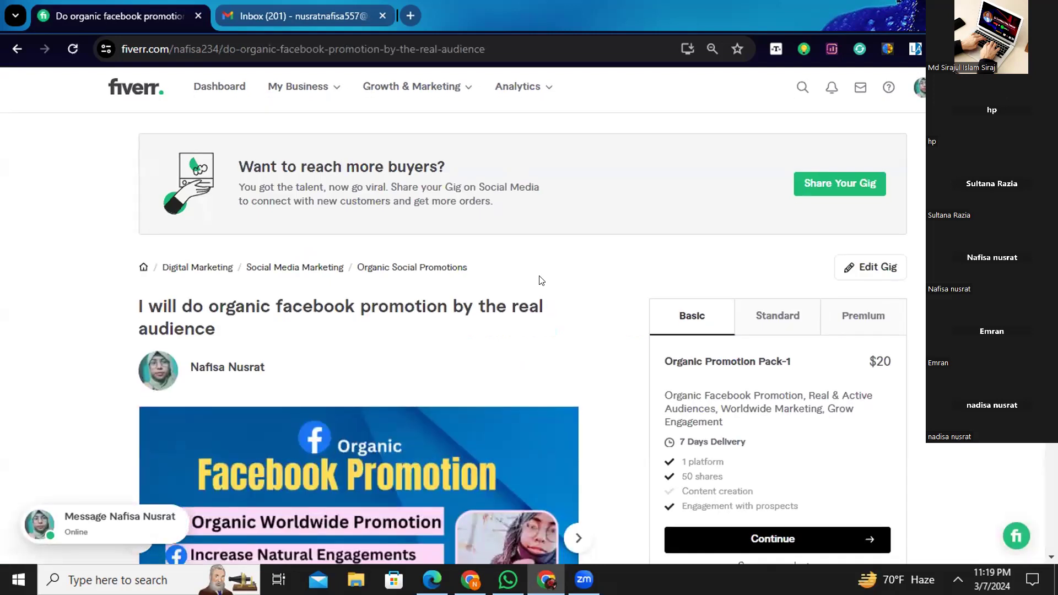
{"action": "scroll", "coordinate": [541, 280], "scroll_direction": "down", "scroll_amount": 3}
{"action": "scroll", "coordinate": [539, 276], "scroll_direction": "up", "scroll_amount": 3}
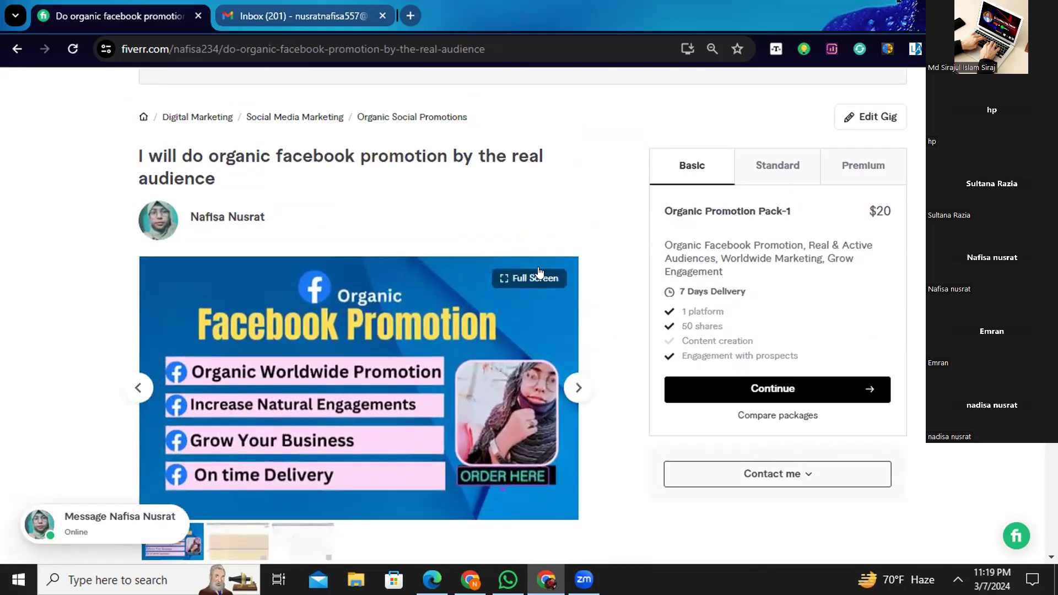
{"action": "scroll", "coordinate": [540, 271], "scroll_direction": "up", "scroll_amount": 3}
{"action": "scroll", "coordinate": [540, 271], "scroll_direction": "down", "scroll_amount": 3}
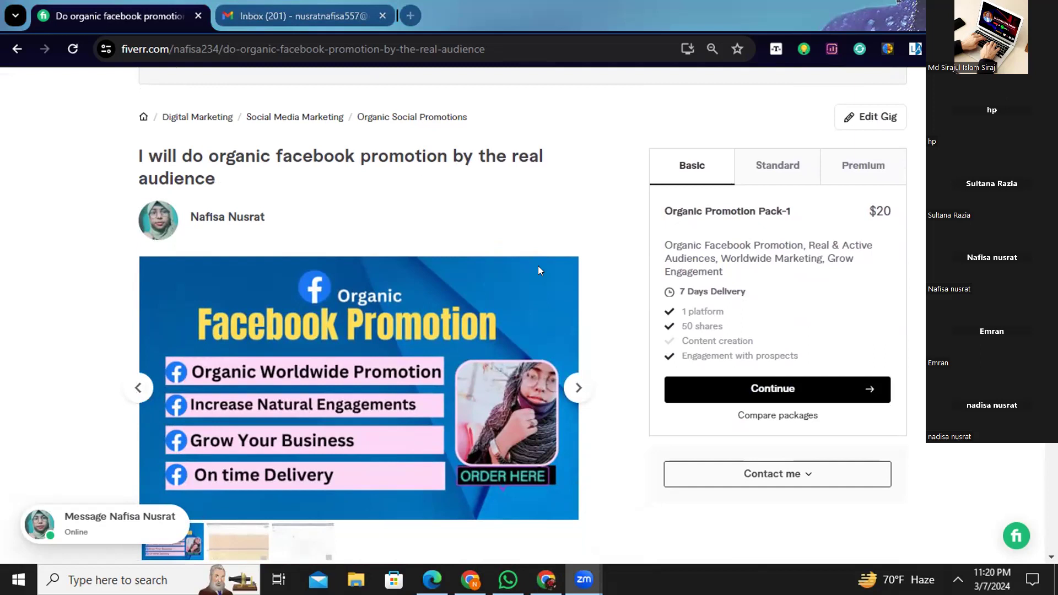
{"action": "left_click", "coordinate": [538, 266]}
{"action": "scroll", "coordinate": [538, 266], "scroll_direction": "up", "scroll_amount": 3}
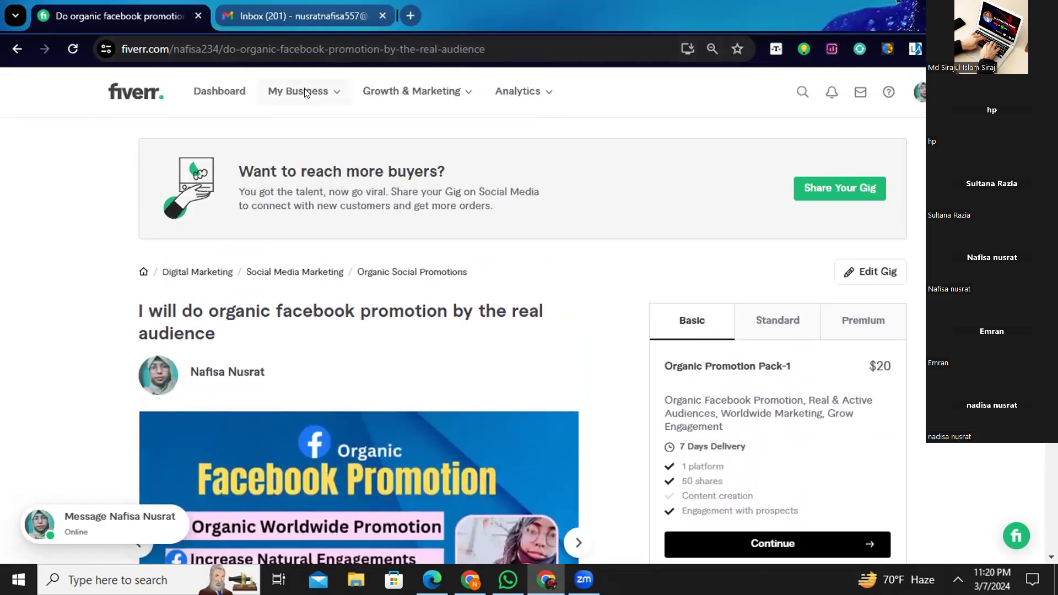
- Open the seller's Gigs list and examine the 30-day impressions chart of the organic Facebook promotion gig
{"action": "mouse_move", "coordinate": [304, 91]}
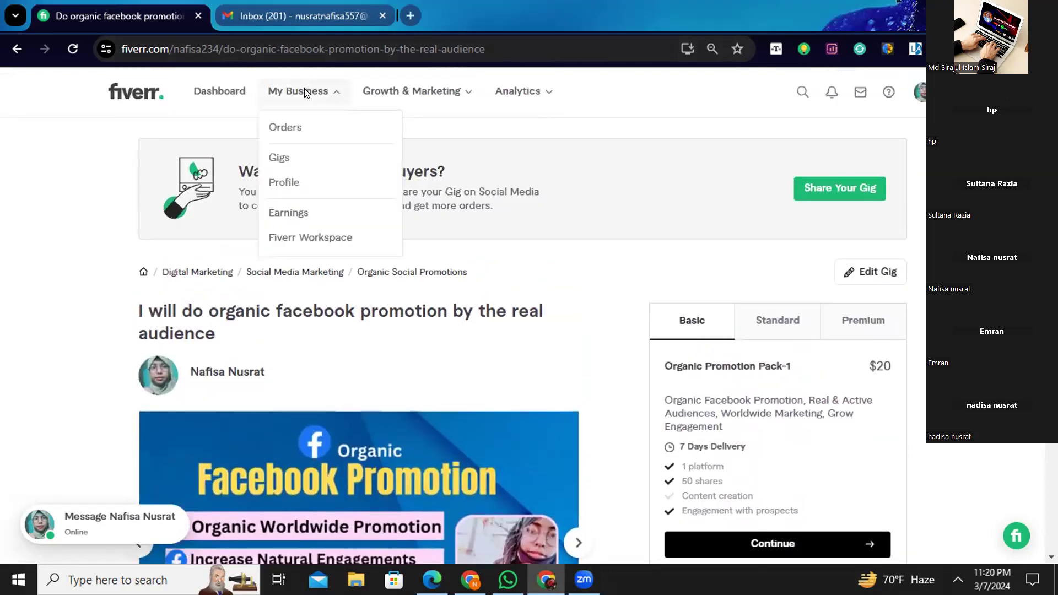
{"action": "left_click", "coordinate": [280, 158]}
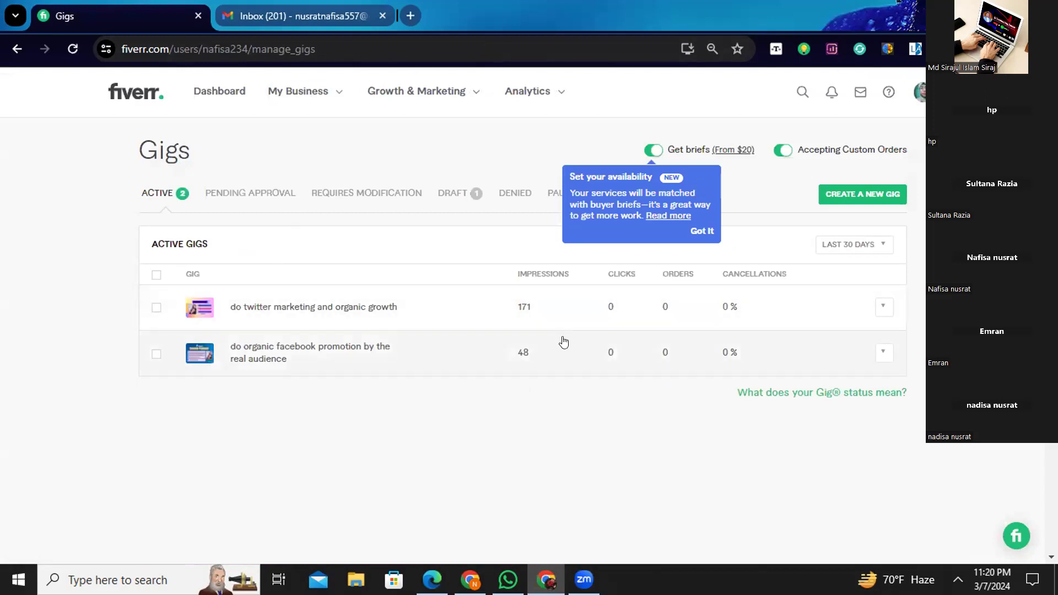
{"action": "left_click", "coordinate": [266, 353]}
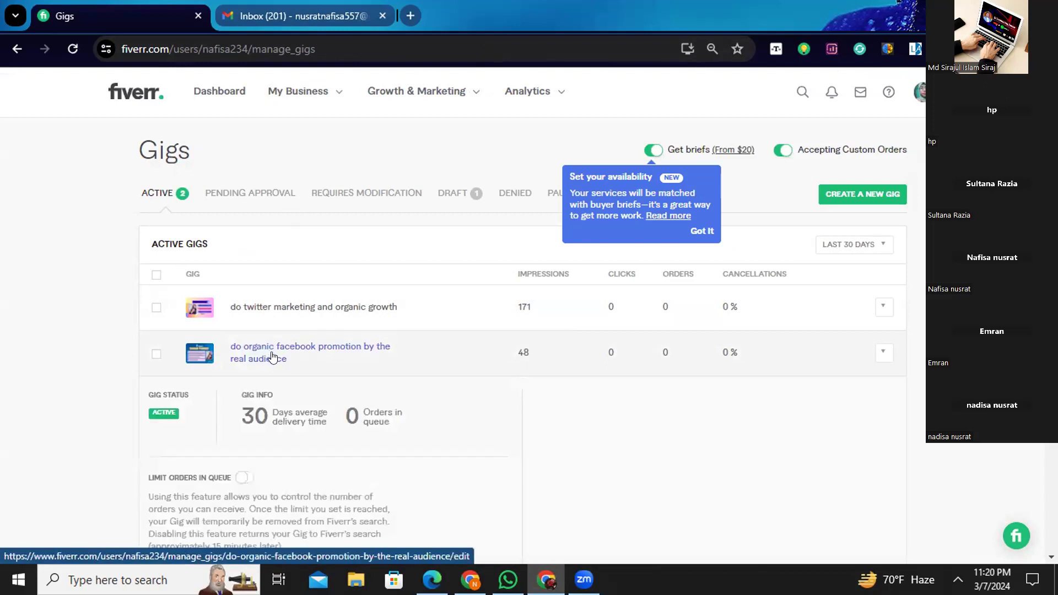
{"action": "scroll", "coordinate": [522, 378], "scroll_direction": "down", "scroll_amount": 5}
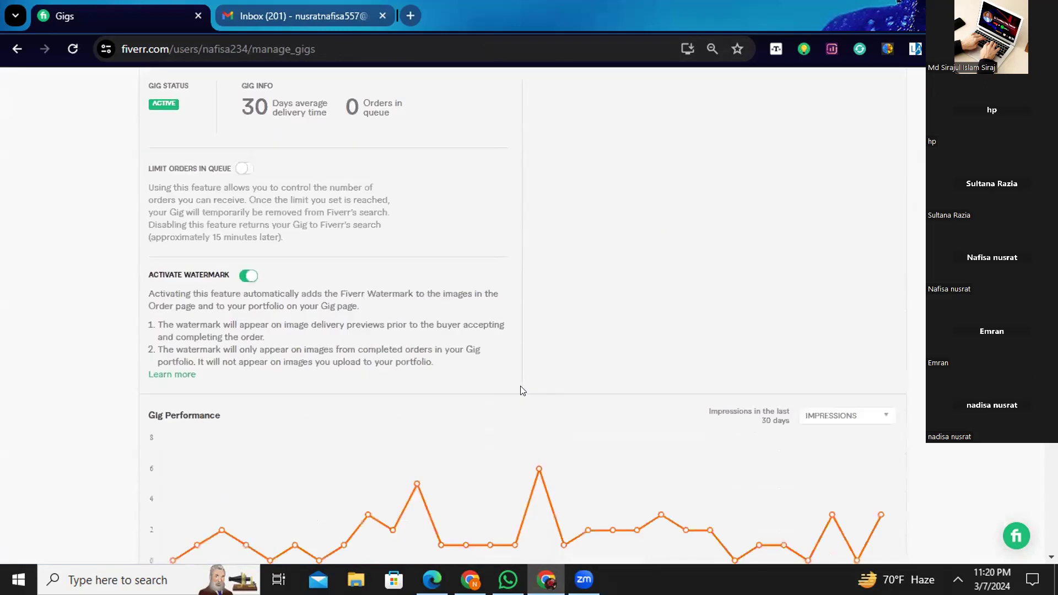
{"action": "scroll", "coordinate": [522, 391], "scroll_direction": "down", "scroll_amount": 3}
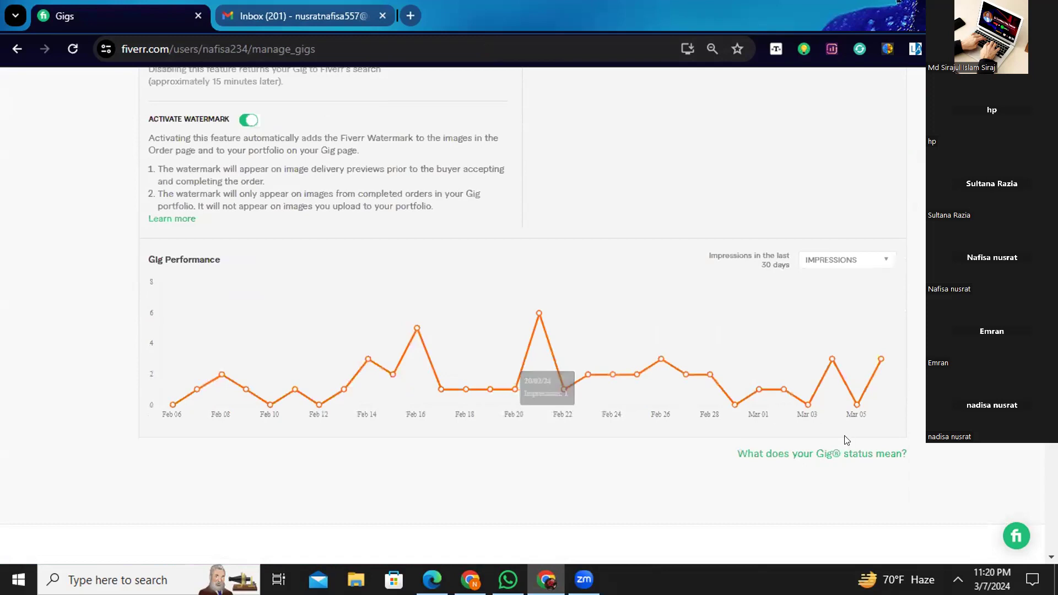
{"action": "mouse_move", "coordinate": [859, 379]}
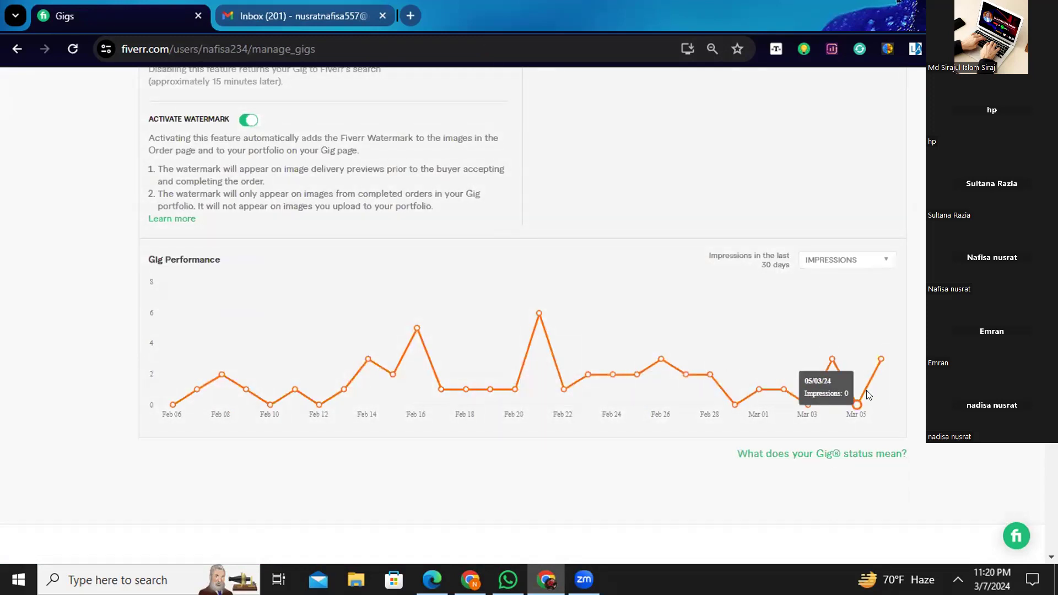
{"action": "mouse_move", "coordinate": [807, 403]}
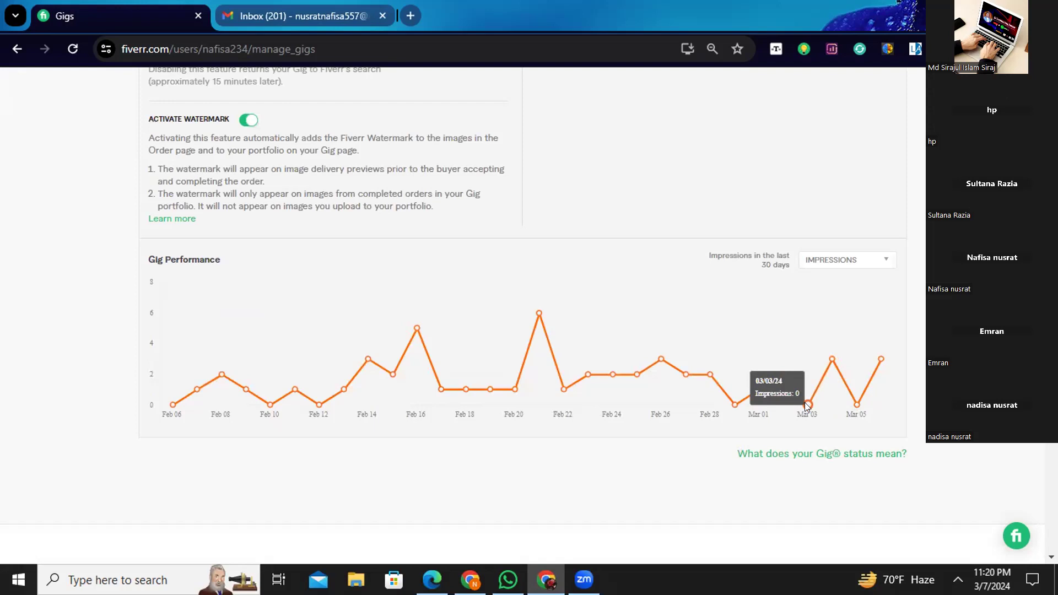
{"action": "mouse_move", "coordinate": [612, 385]}
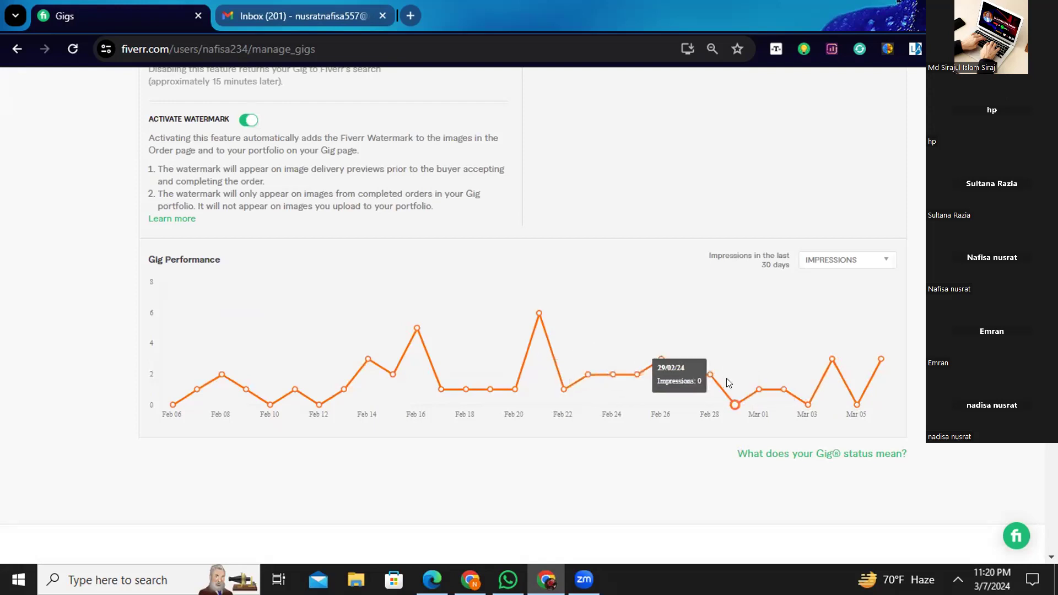
{"action": "mouse_move", "coordinate": [833, 361]}
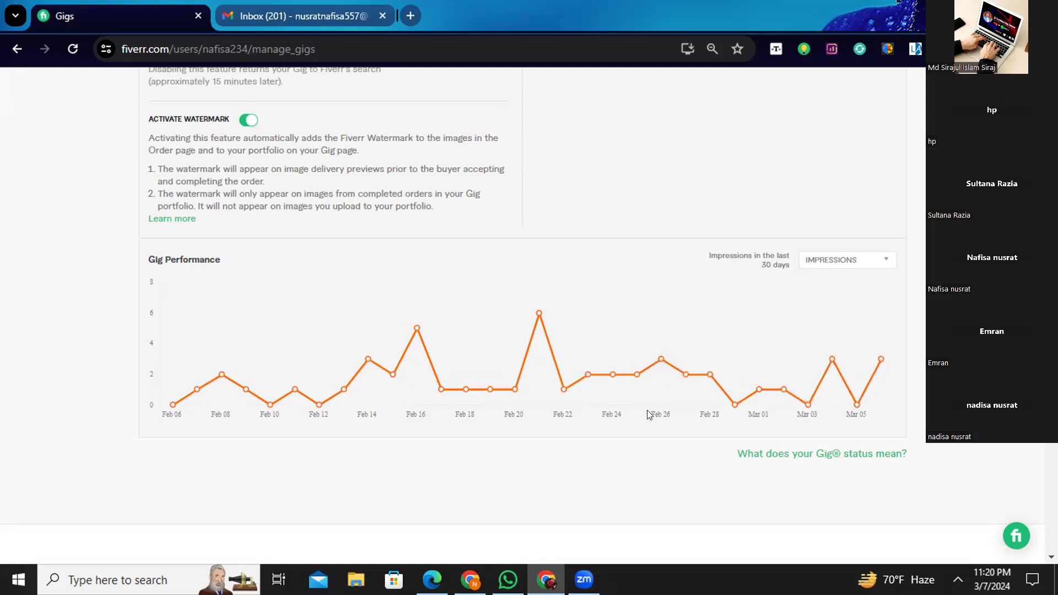
{"action": "scroll", "coordinate": [614, 385], "scroll_direction": "up", "scroll_amount": 8}
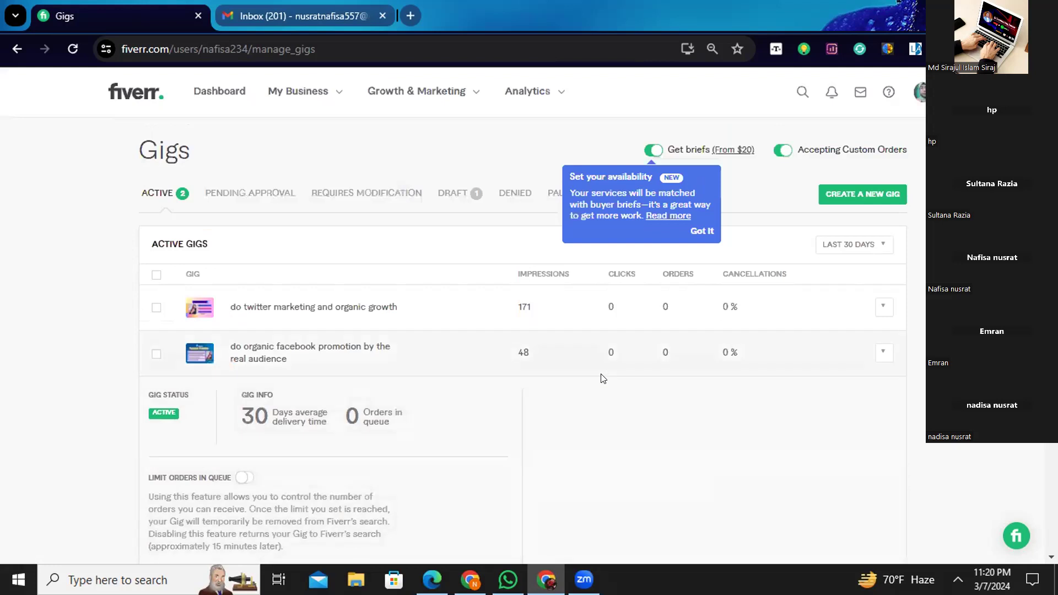
- Examine the 30-day impressions chart of the Twitter marketing and organic growth gig, and list the draft gigs
{"action": "left_click", "coordinate": [331, 307]}
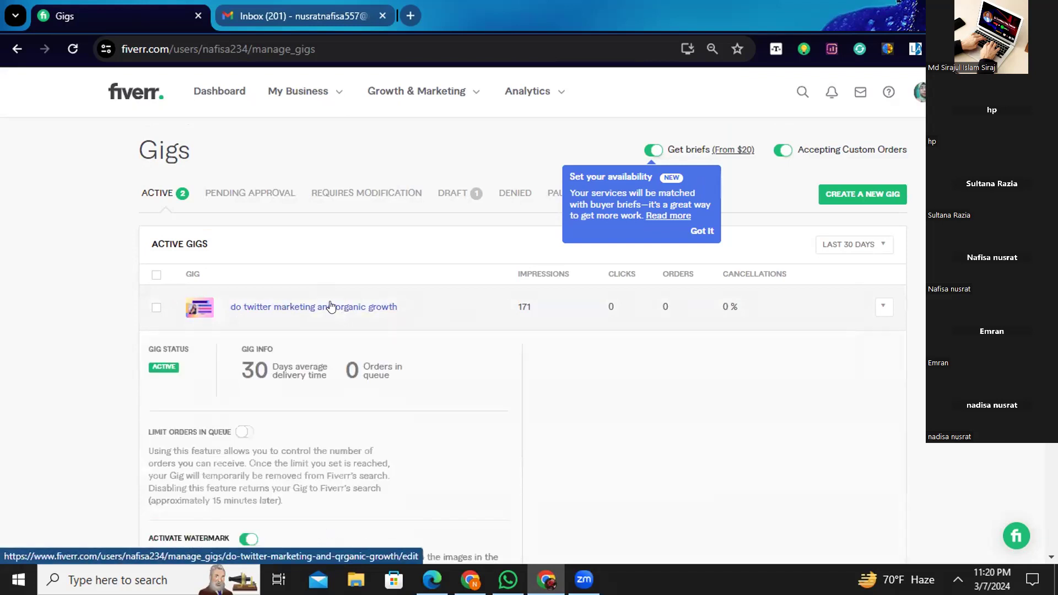
{"action": "scroll", "coordinate": [598, 352], "scroll_direction": "down", "scroll_amount": 4}
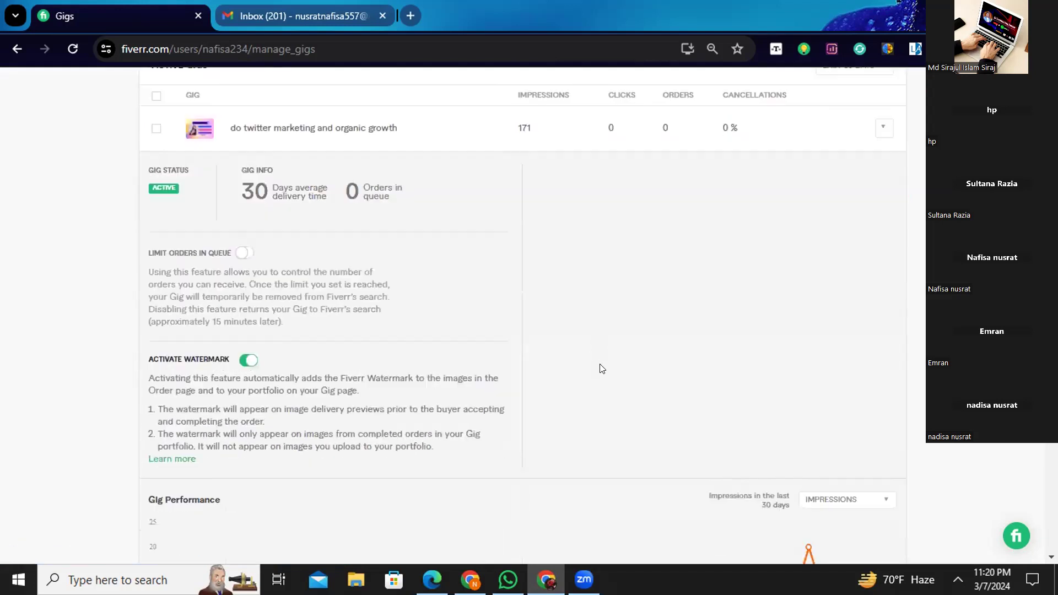
{"action": "scroll", "coordinate": [602, 368], "scroll_direction": "down", "scroll_amount": 3}
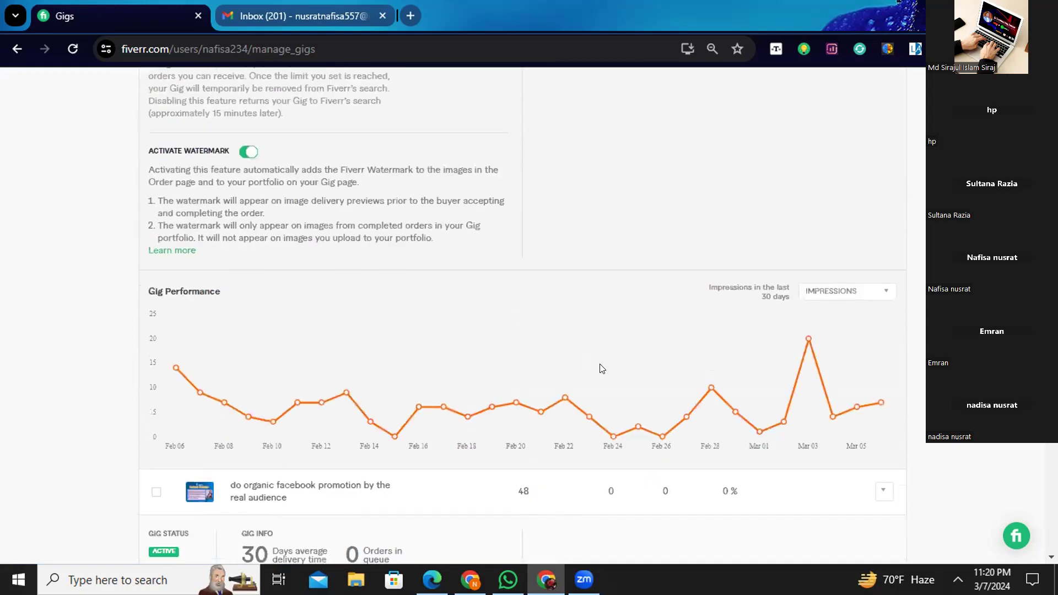
{"action": "mouse_move", "coordinate": [867, 404]}
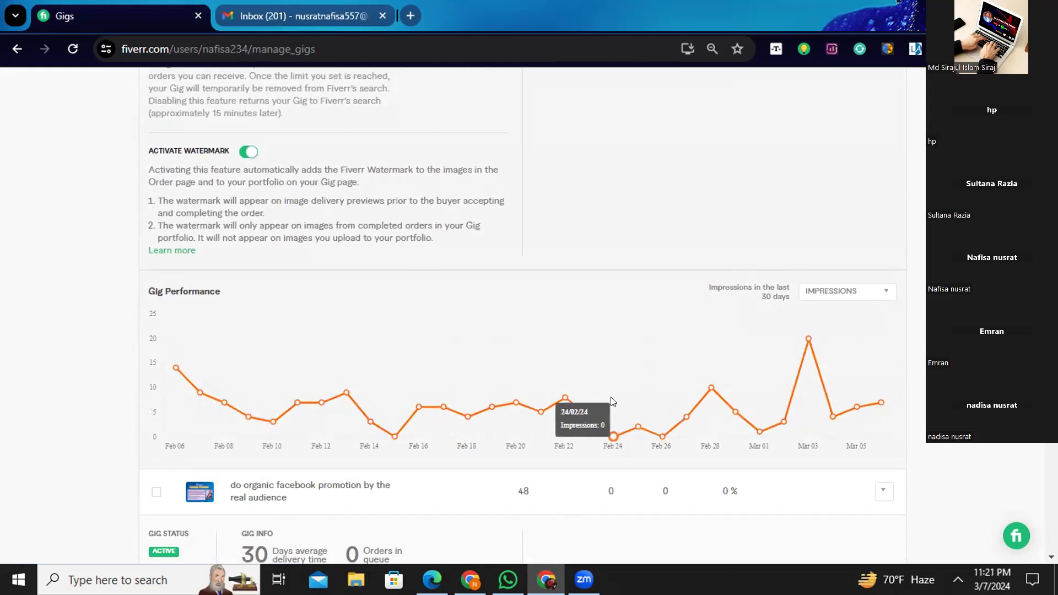
{"action": "scroll", "coordinate": [428, 248], "scroll_direction": "up", "scroll_amount": 7}
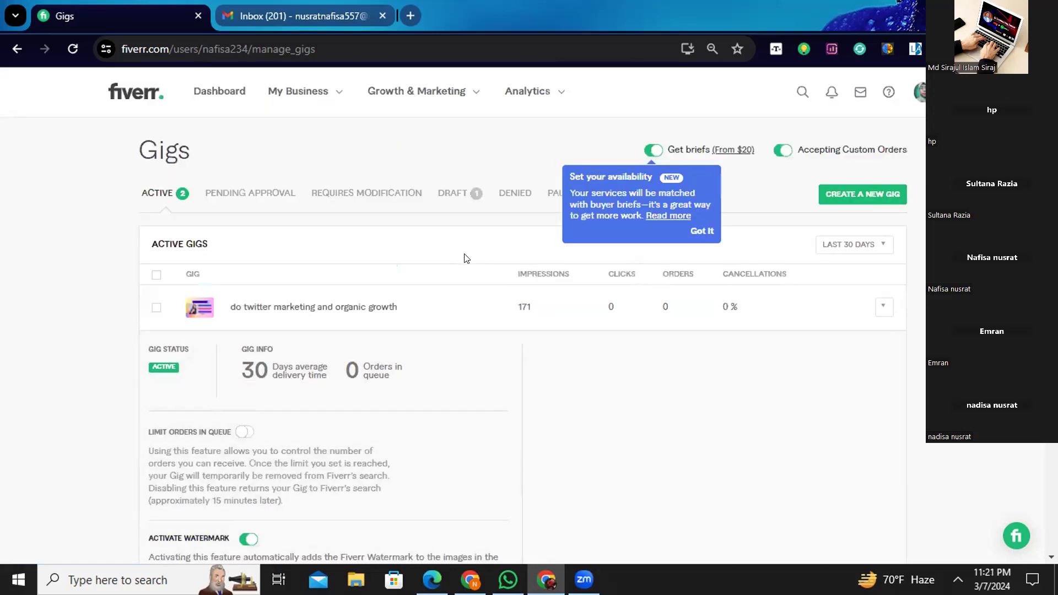
{"action": "left_click", "coordinate": [450, 193]}
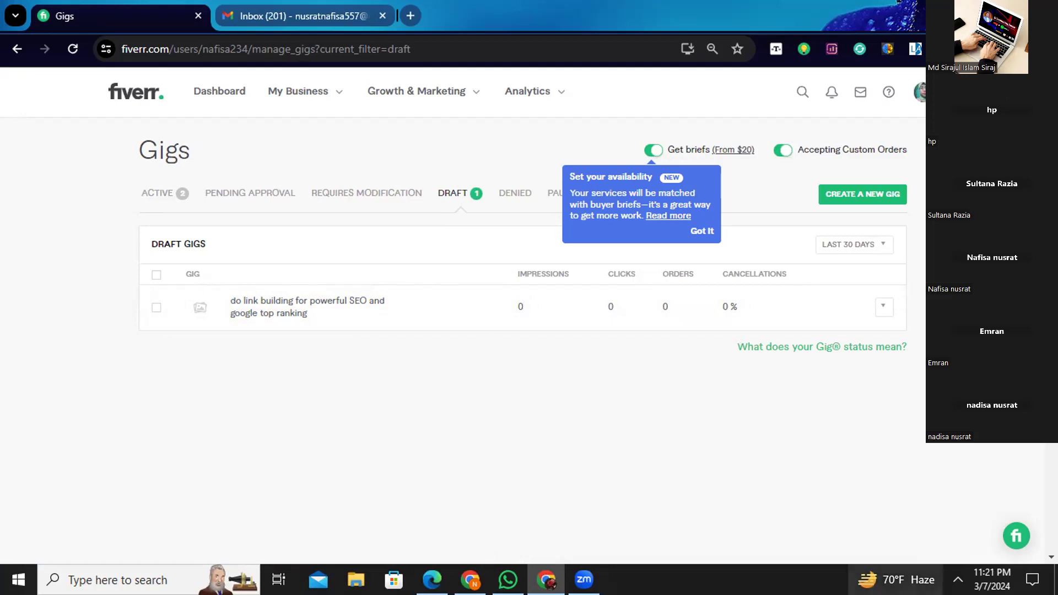
{"action": "mouse_move", "coordinate": [896, 580]}
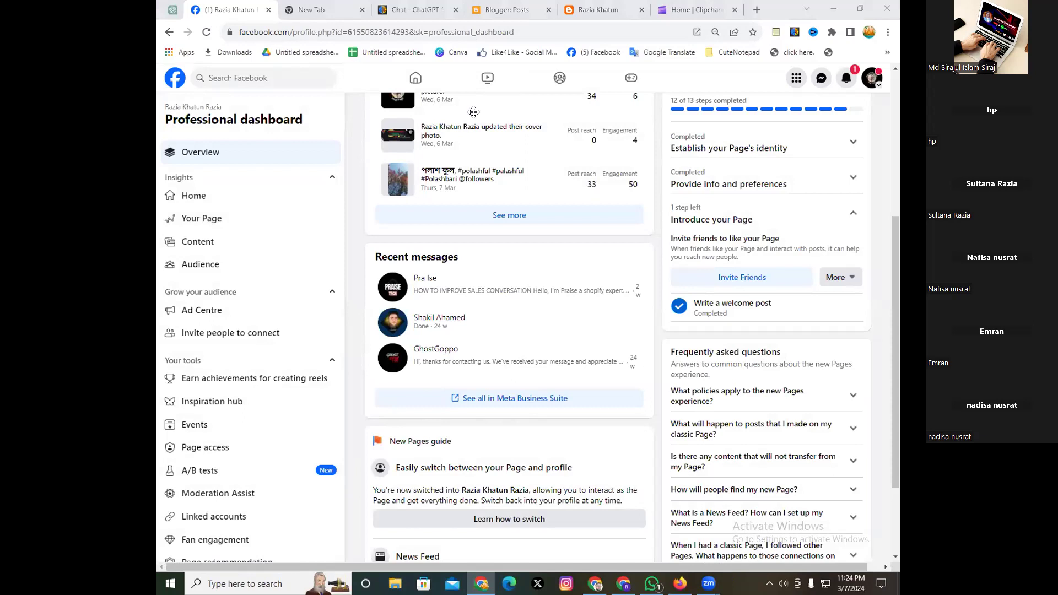
- Examine the Introduce your Page section of the page's setup checklist, including its friend-invitation instructions and the other options for that step
{"action": "scroll", "coordinate": [632, 353], "scroll_direction": "up", "scroll_amount": 2}
{"action": "scroll", "coordinate": [744, 352], "scroll_direction": "down", "scroll_amount": 1}
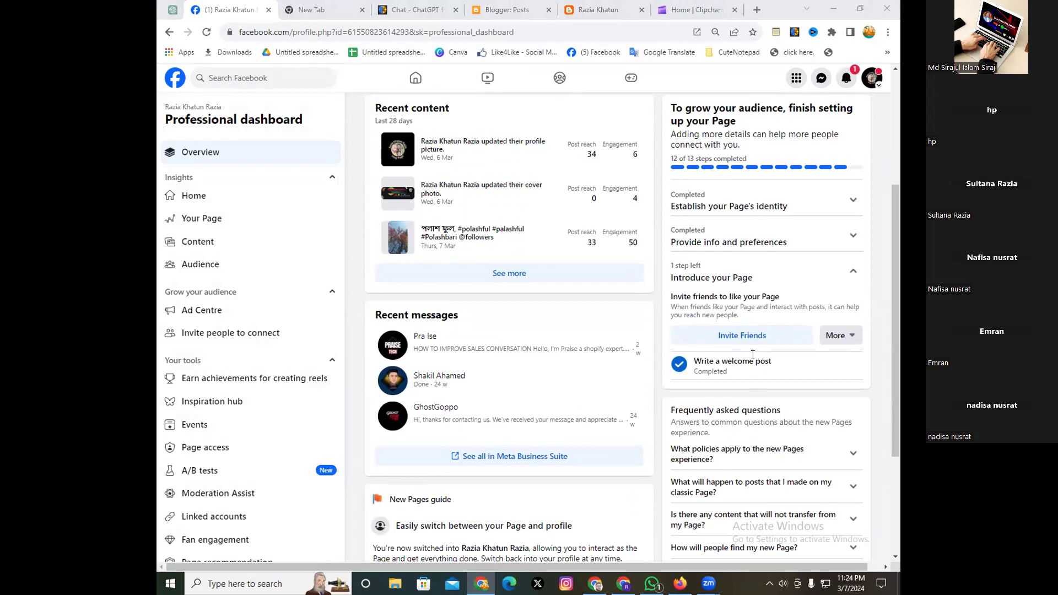
{"action": "left_click", "coordinate": [744, 335]}
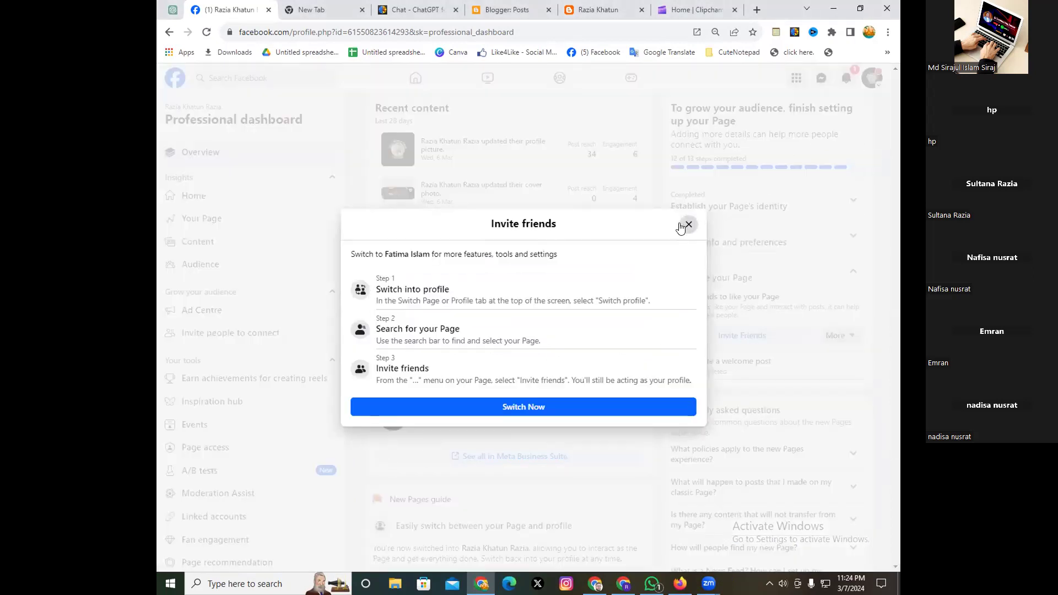
{"action": "left_click", "coordinate": [684, 226]}
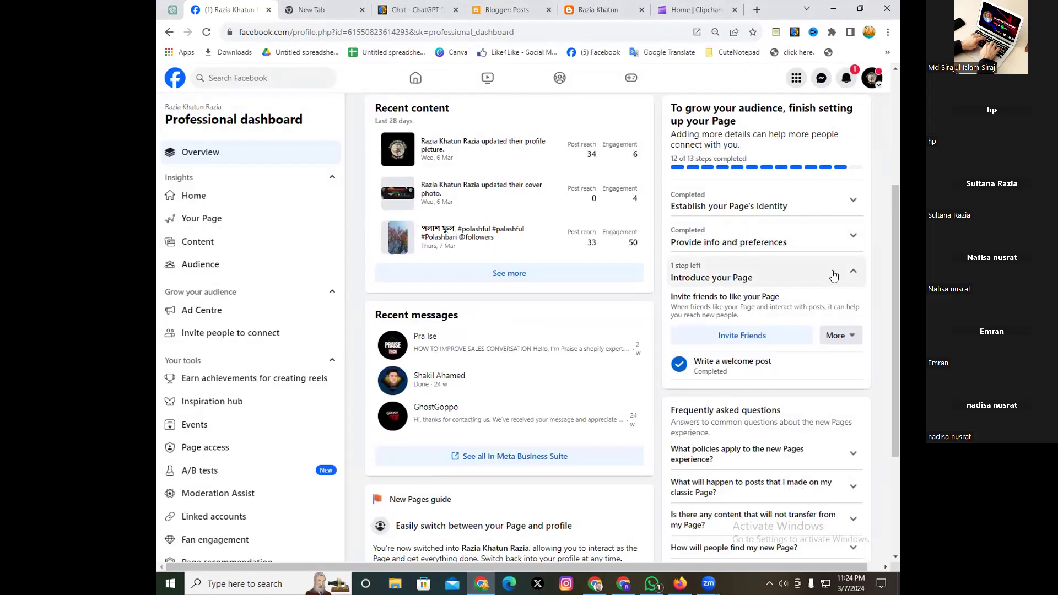
{"action": "left_click", "coordinate": [854, 272]}
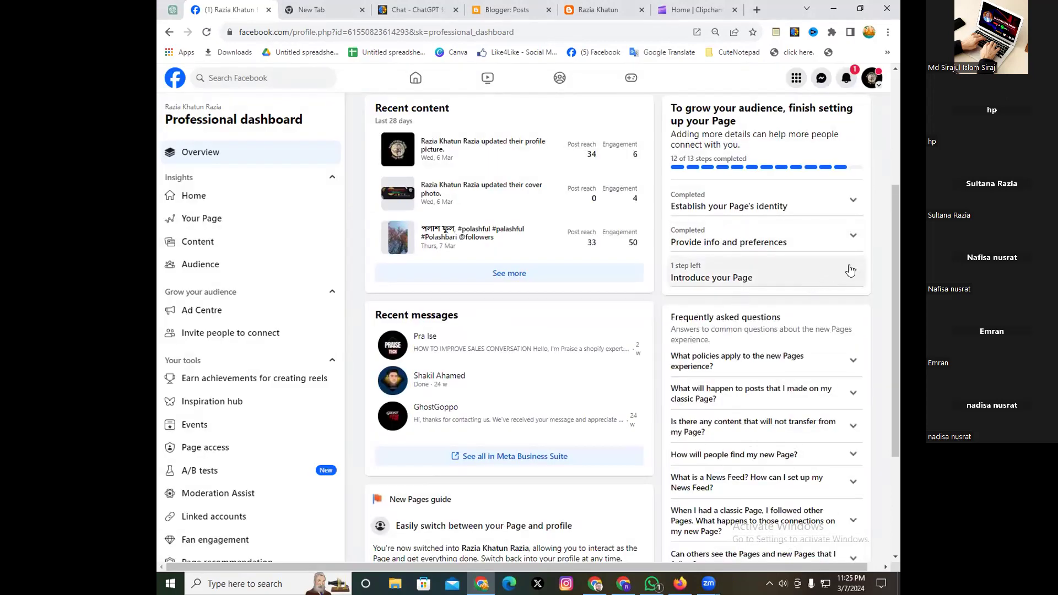
{"action": "left_click", "coordinate": [851, 270]}
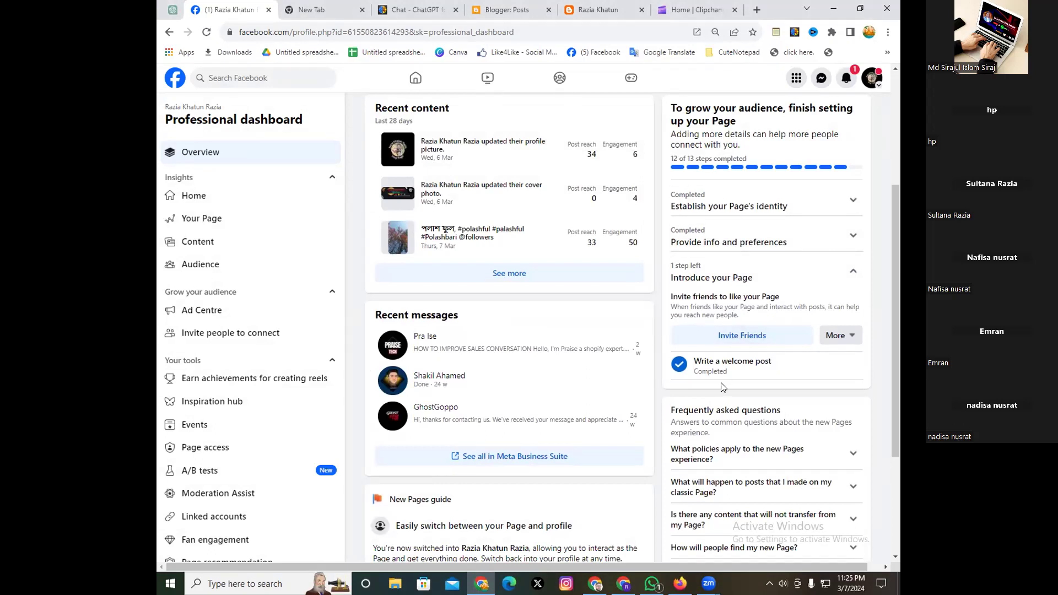
{"action": "left_click", "coordinate": [844, 338]}
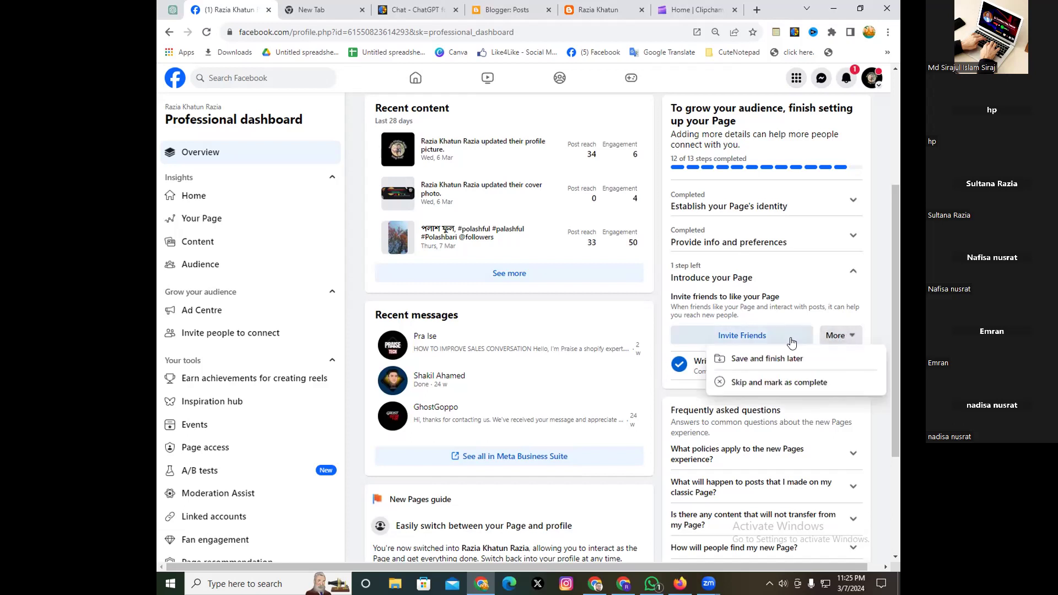
{"action": "left_click", "coordinate": [837, 335]}
{"action": "left_click", "coordinate": [854, 276]}
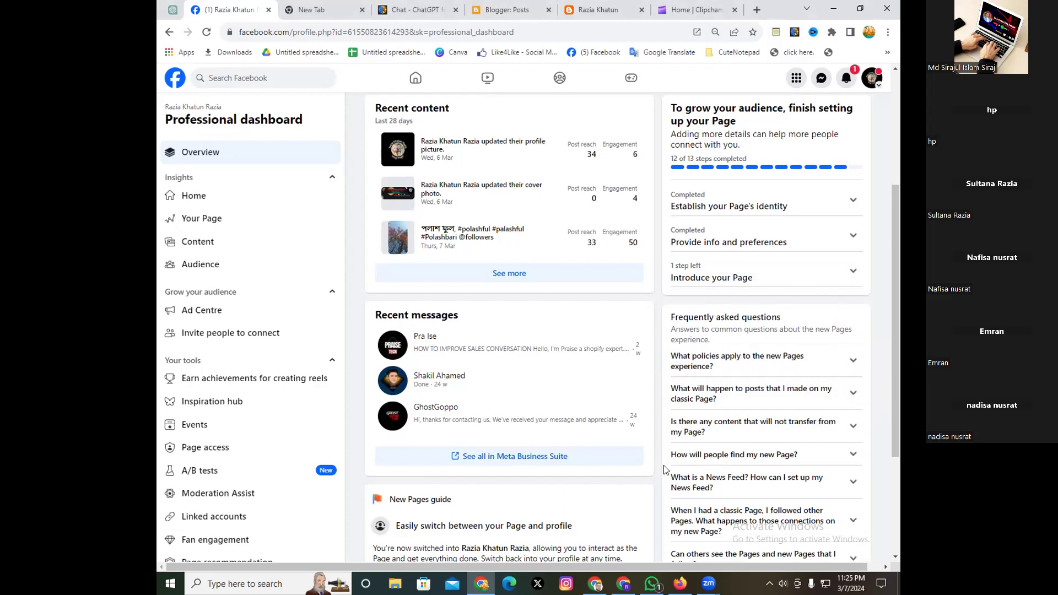
{"action": "left_click", "coordinate": [852, 272]}
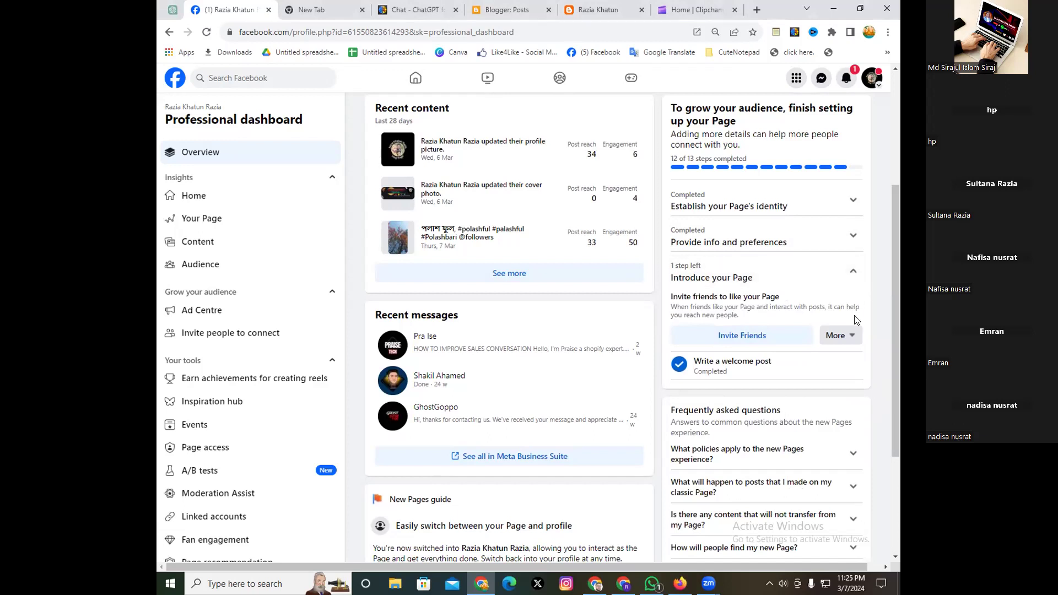
- Switch from the page into the personal profile through the friend-invitation instructions to open the page's Invite friends list
{"action": "left_click", "coordinate": [758, 335]}
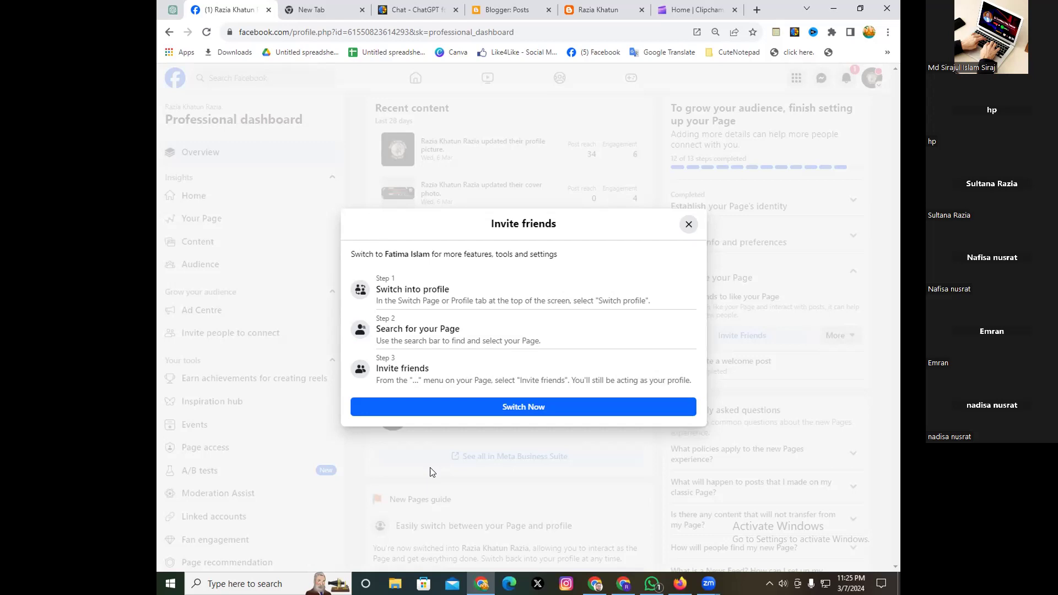
{"action": "left_click", "coordinate": [527, 409]}
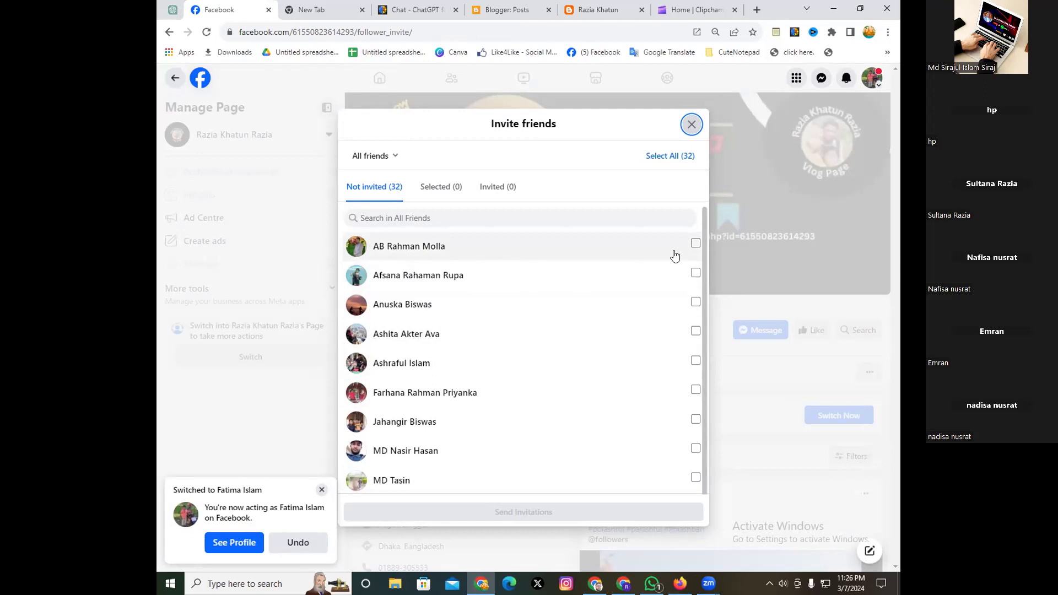
{"action": "scroll", "coordinate": [524, 270], "scroll_direction": "down", "scroll_amount": 1}
{"action": "scroll", "coordinate": [535, 259], "scroll_direction": "up", "scroll_amount": 1}
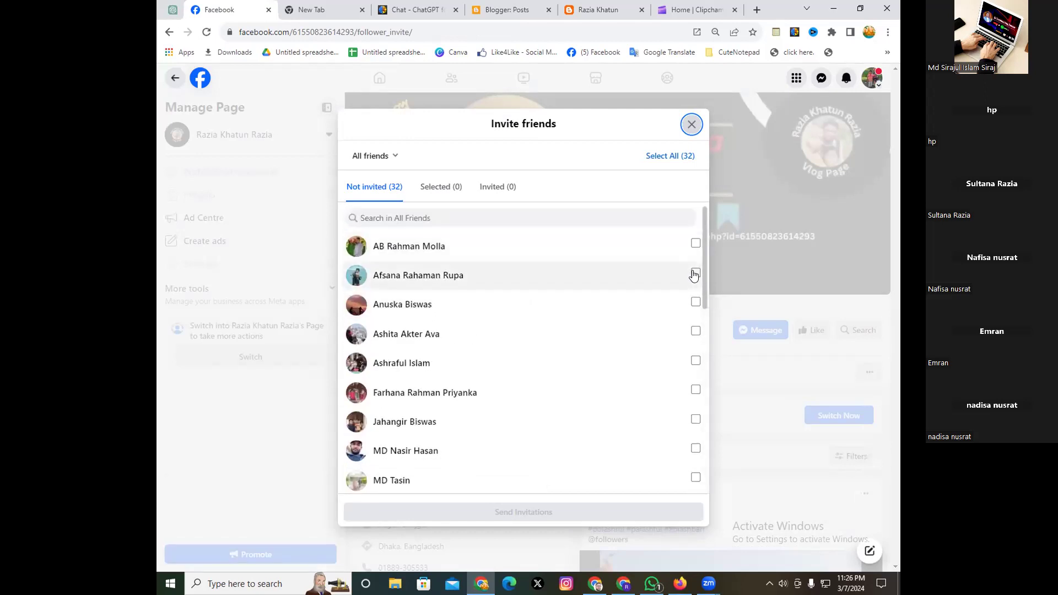
- Select all friends in the Not invited list and send them invitations to the page
{"action": "left_click", "coordinate": [668, 159]}
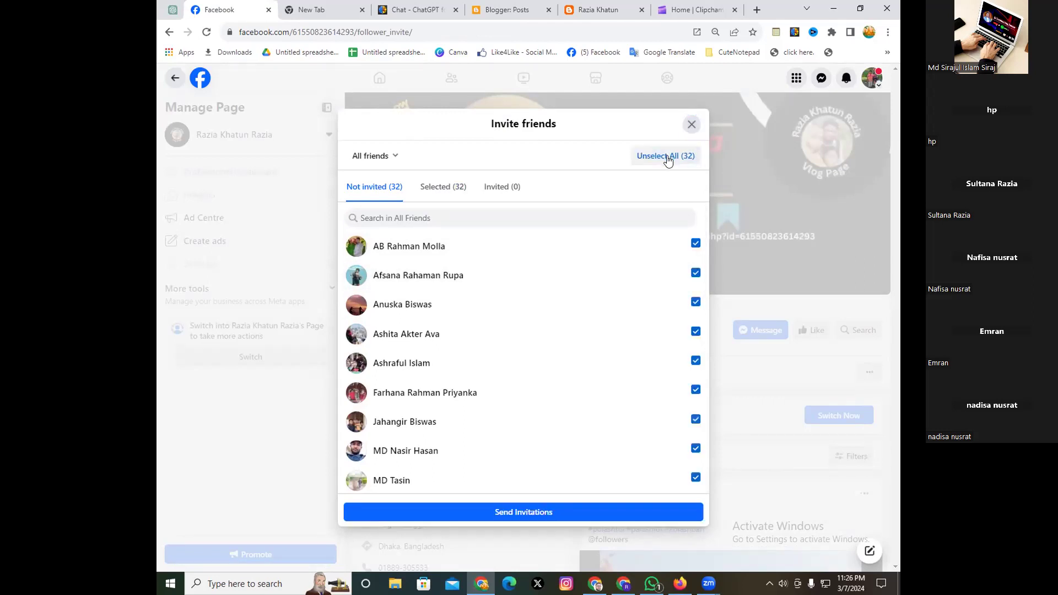
{"action": "left_click", "coordinate": [661, 161]}
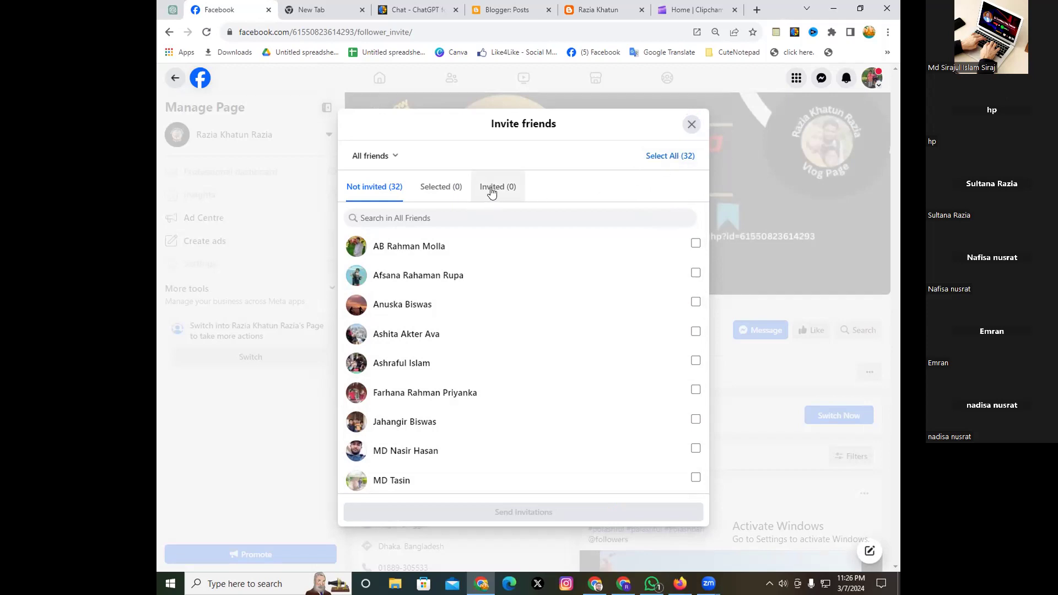
{"action": "left_click", "coordinate": [667, 156]}
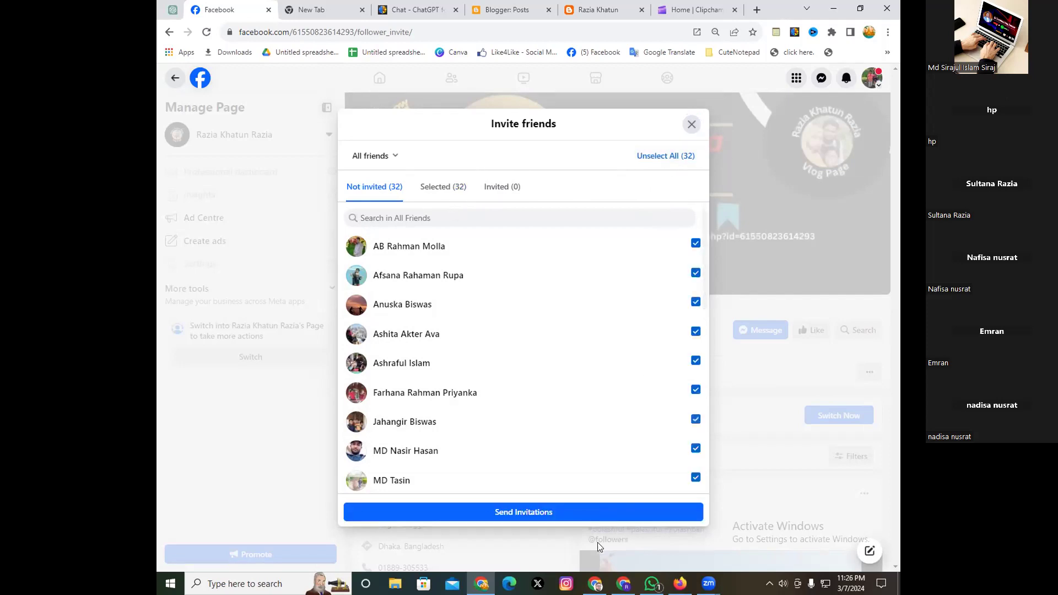
{"action": "scroll", "coordinate": [566, 414], "scroll_direction": "down", "scroll_amount": 4}
{"action": "left_click", "coordinate": [541, 512]}
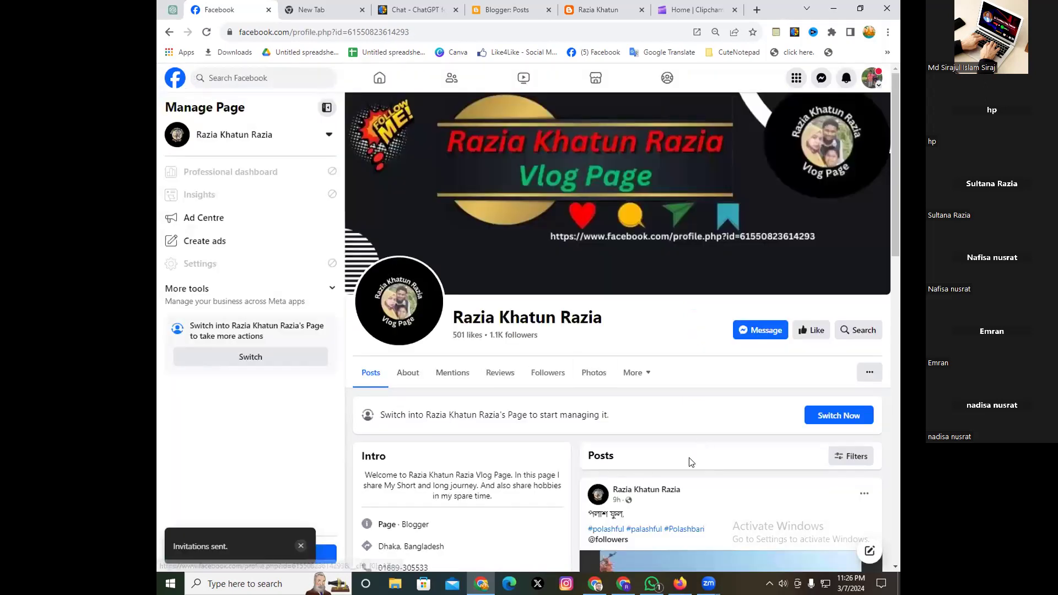
{"action": "scroll", "coordinate": [687, 456], "scroll_direction": "down", "scroll_amount": 2}
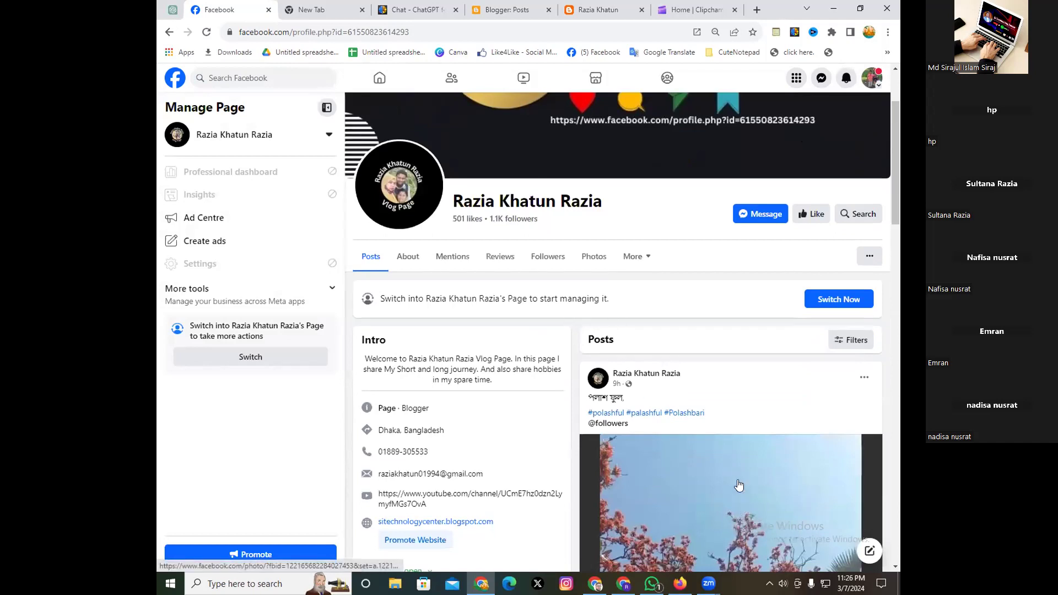
{"action": "scroll", "coordinate": [744, 477], "scroll_direction": "up", "scroll_amount": 2}
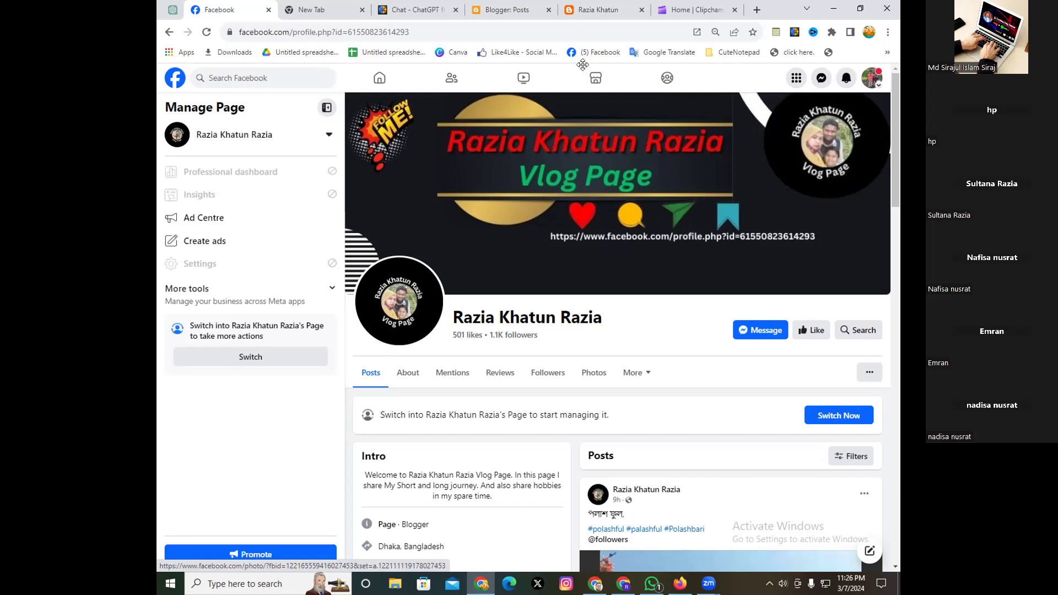
{"action": "scroll", "coordinate": [642, 432], "scroll_direction": "down", "scroll_amount": 5}
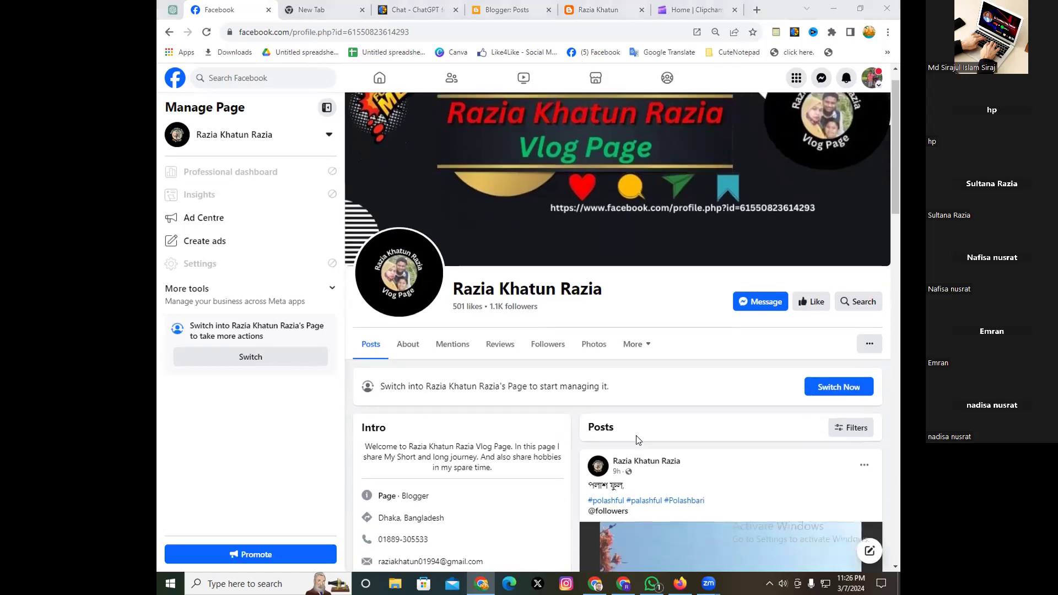
{"action": "scroll", "coordinate": [643, 432], "scroll_direction": "up", "scroll_amount": 5}
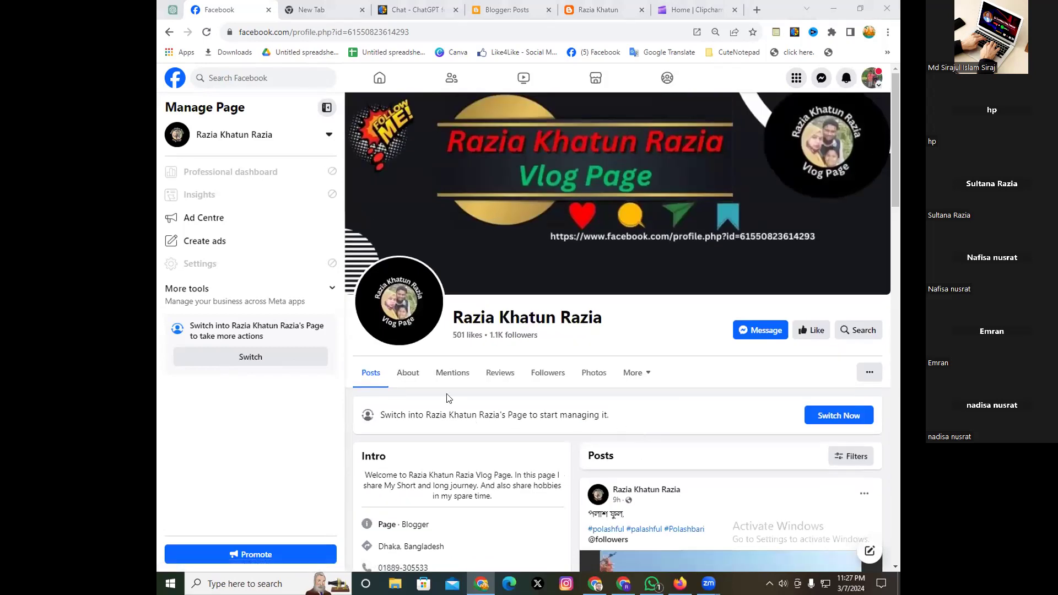